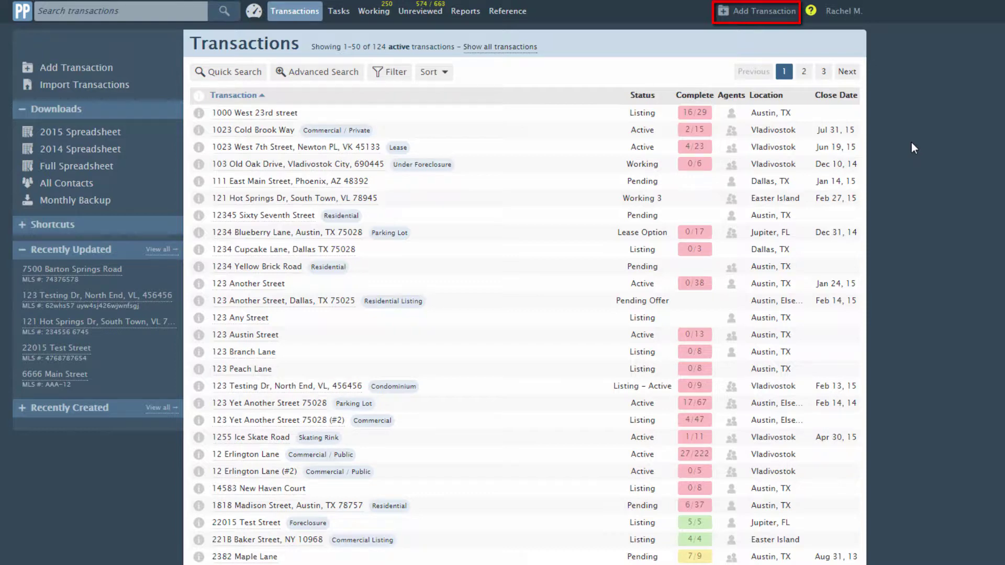
# Open a blank Add Transaction form from the active transactions list
pyautogui.click(774, 18)
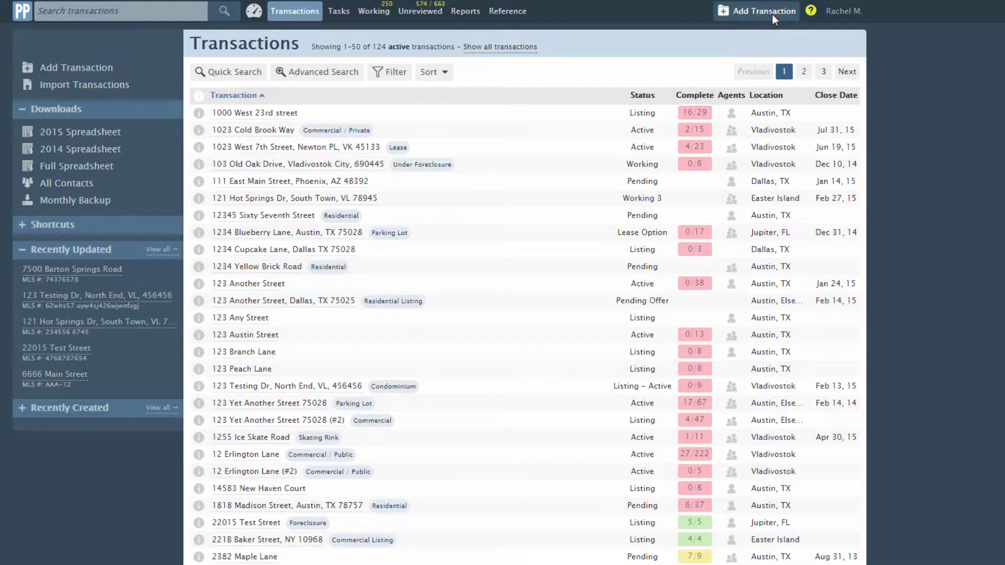
# Set location Dallas, TX, address 1234 Broadway Blvd and MLS number 1234567BC
pyautogui.click(772, 14)
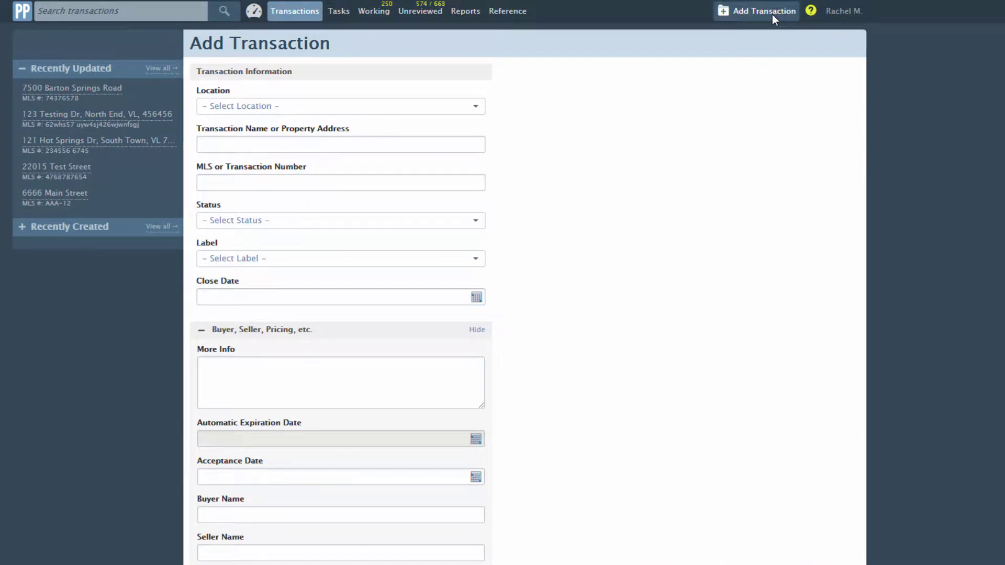
pyautogui.click(317, 113)
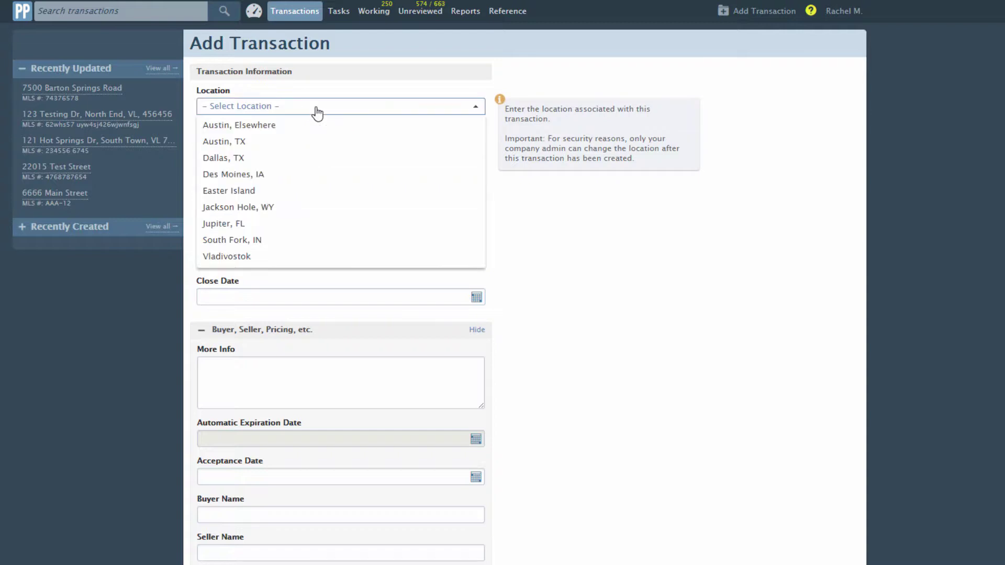
pyautogui.click(292, 158)
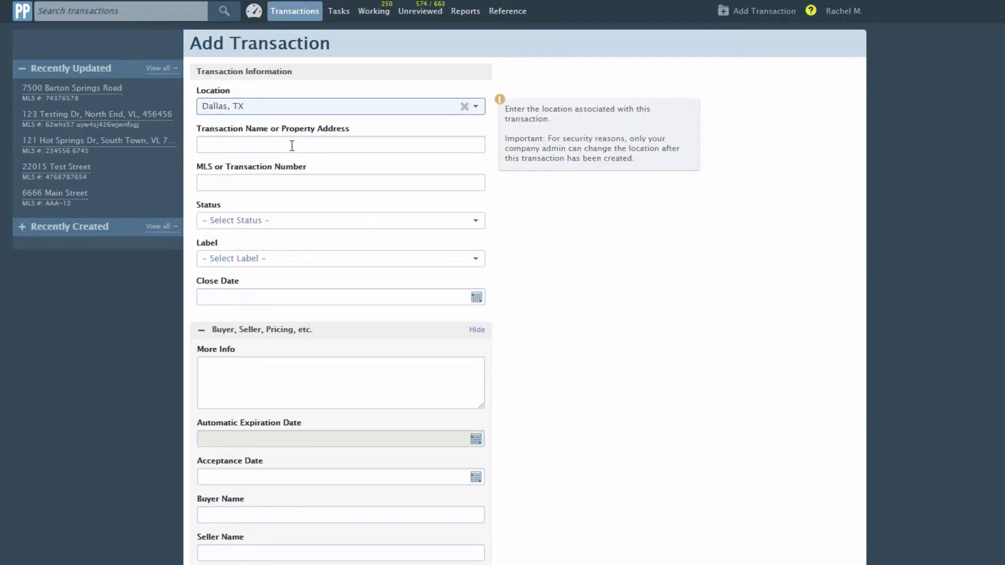
pyautogui.click(292, 145)
pyautogui.write('234 Broadway Blvd')
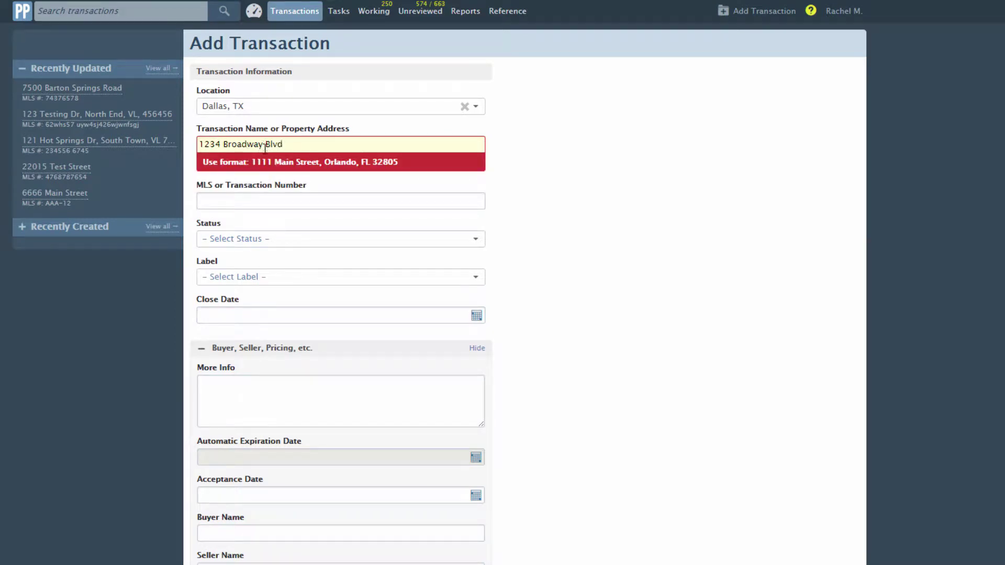
pyautogui.click(254, 200)
pyautogui.write('1234567')
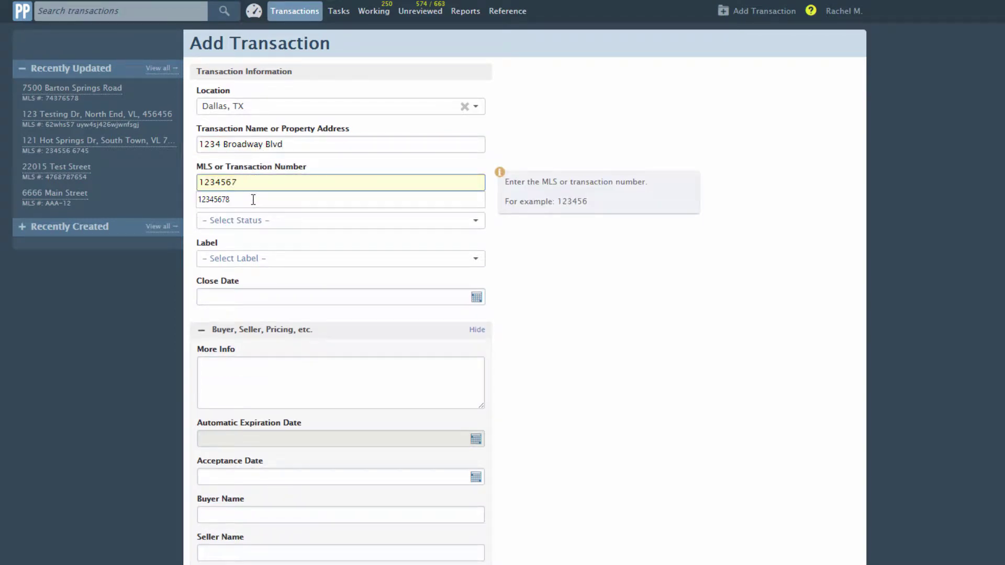
pyautogui.write('BC')
# Set status and label to Listing and the close date to 4/30/2015
pyautogui.click(473, 219)
pyautogui.click(259, 345)
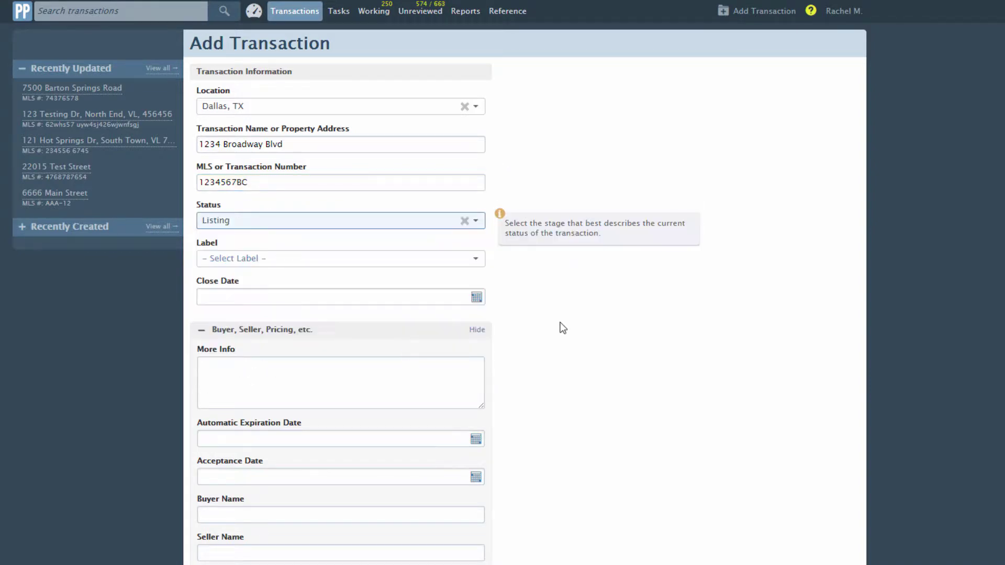
pyautogui.click(470, 259)
pyautogui.click(433, 407)
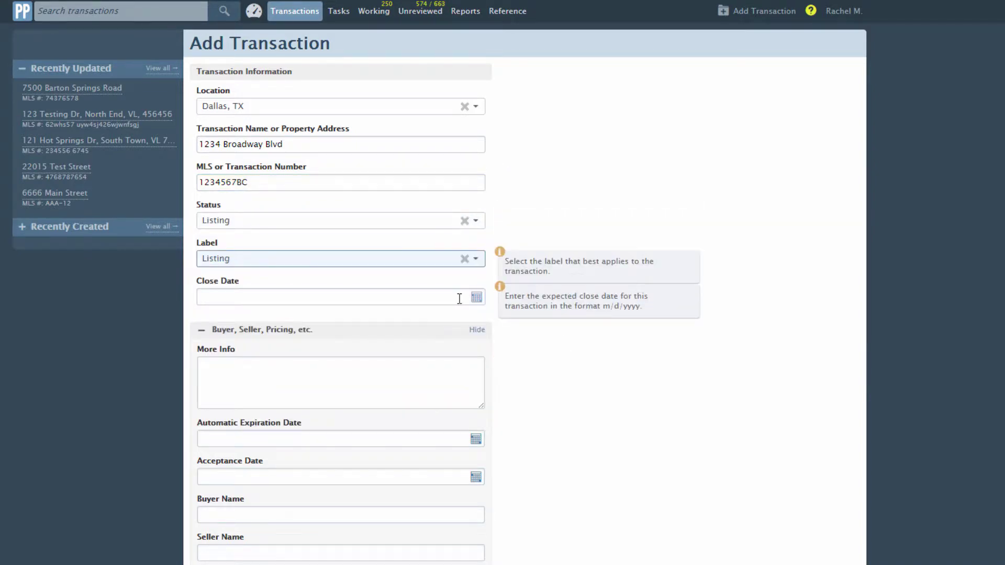
pyautogui.click(475, 298)
pyautogui.click(317, 319)
pyautogui.click(286, 412)
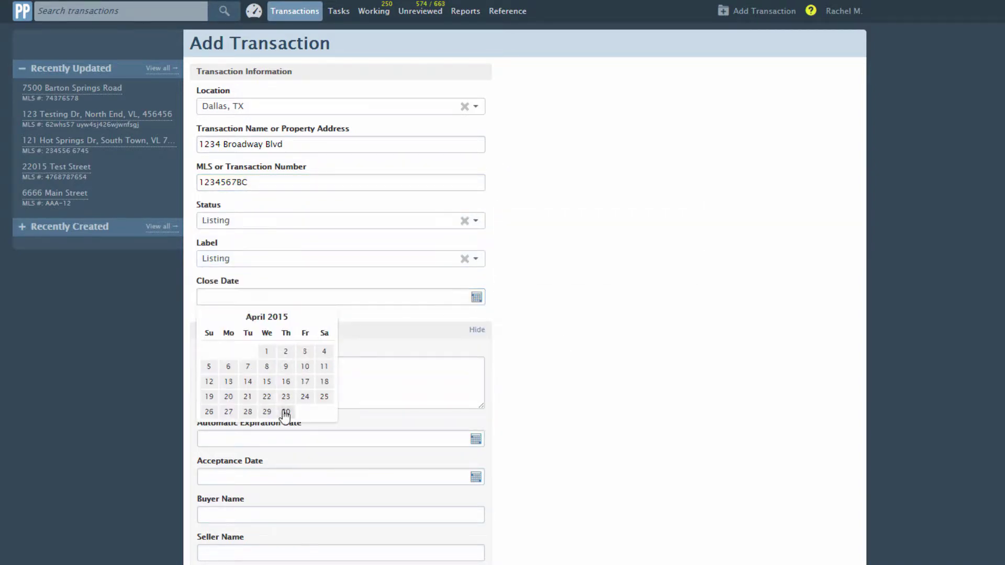
# Add the referral note, expiration date 5/1/2015 and acceptance date 3/12/2015
pyautogui.click(385, 393)
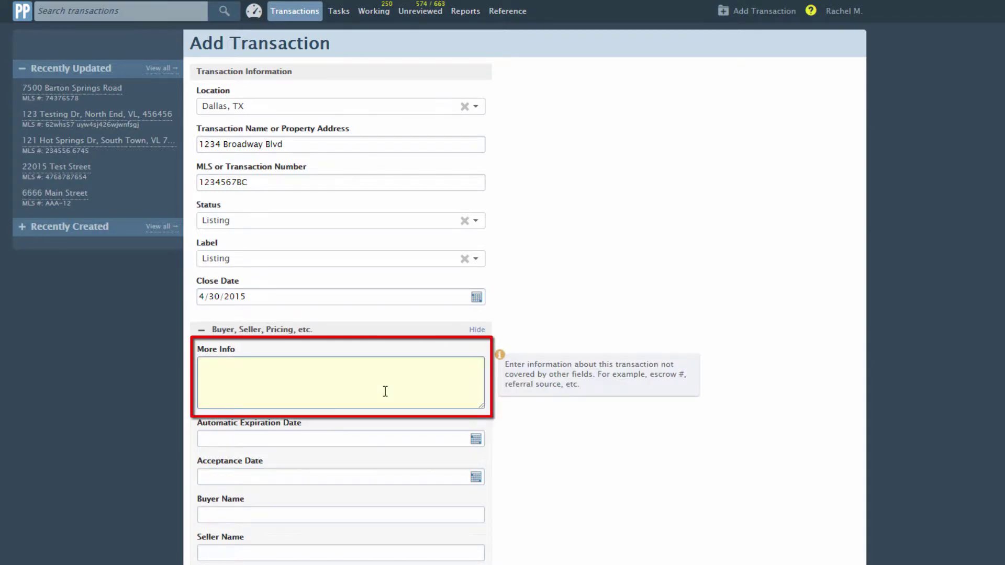
pyautogui.write('Referred by')
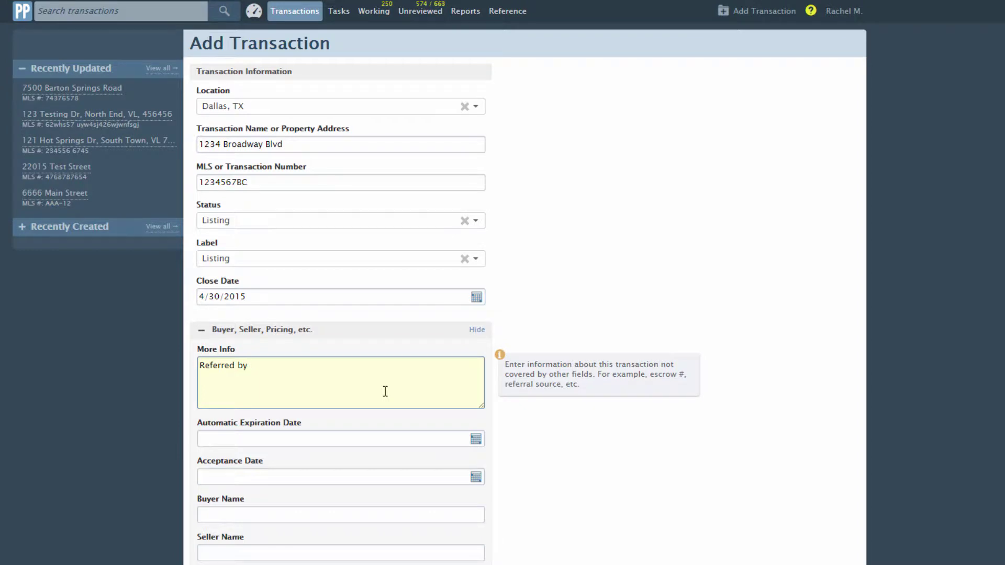
pyautogui.click(476, 441)
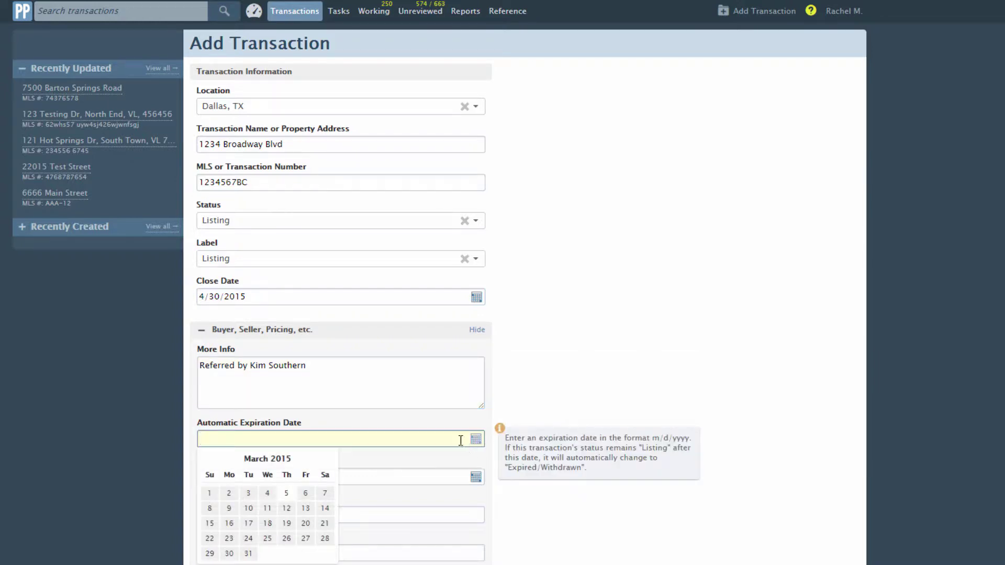
pyautogui.click(325, 463)
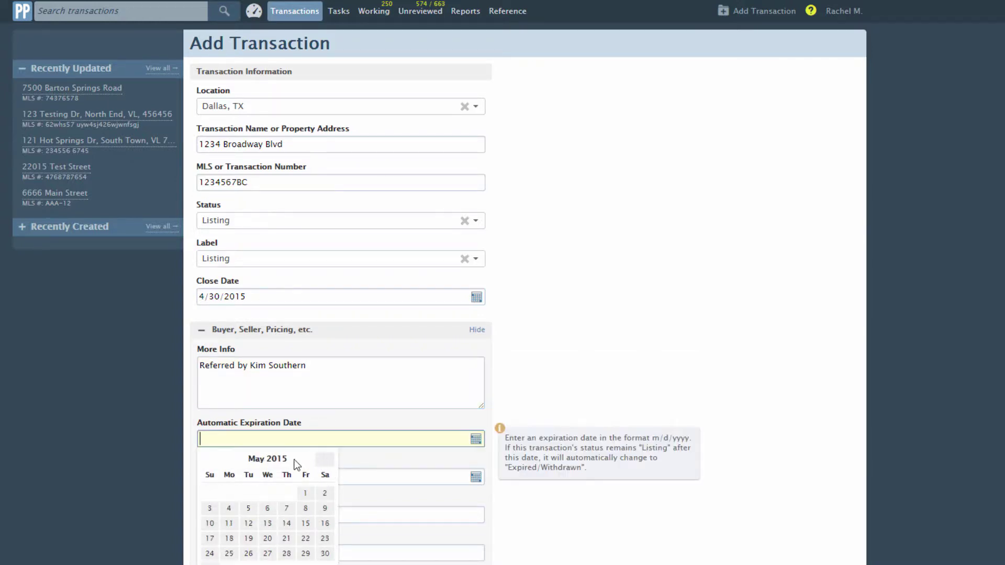
pyautogui.click(304, 495)
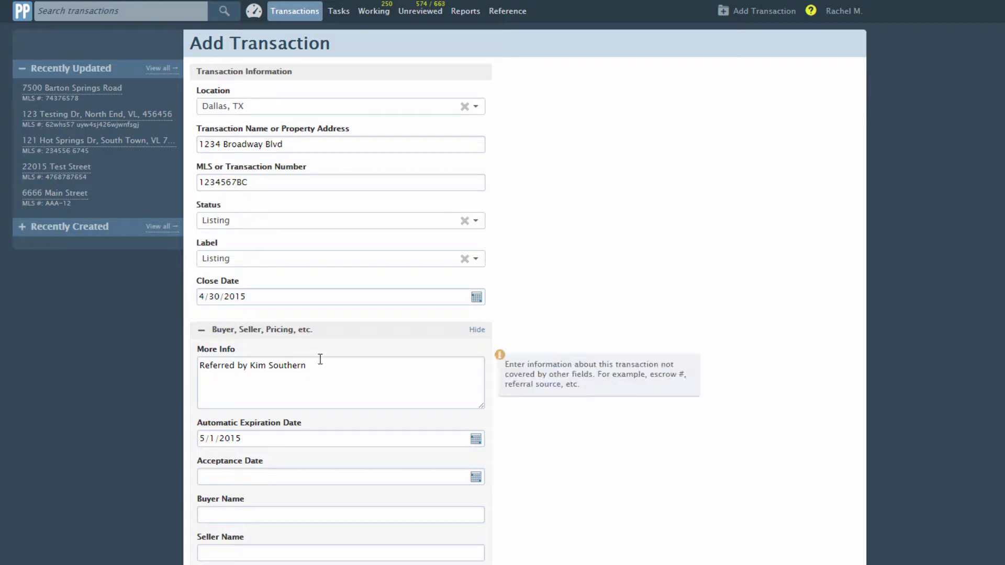
pyautogui.click(290, 477)
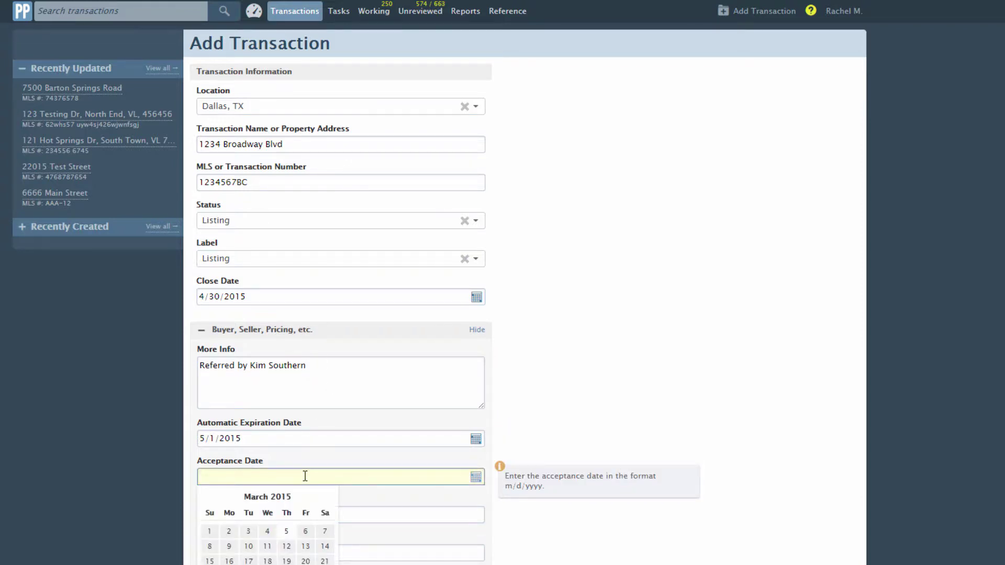
pyautogui.click(286, 546)
pyautogui.click(276, 516)
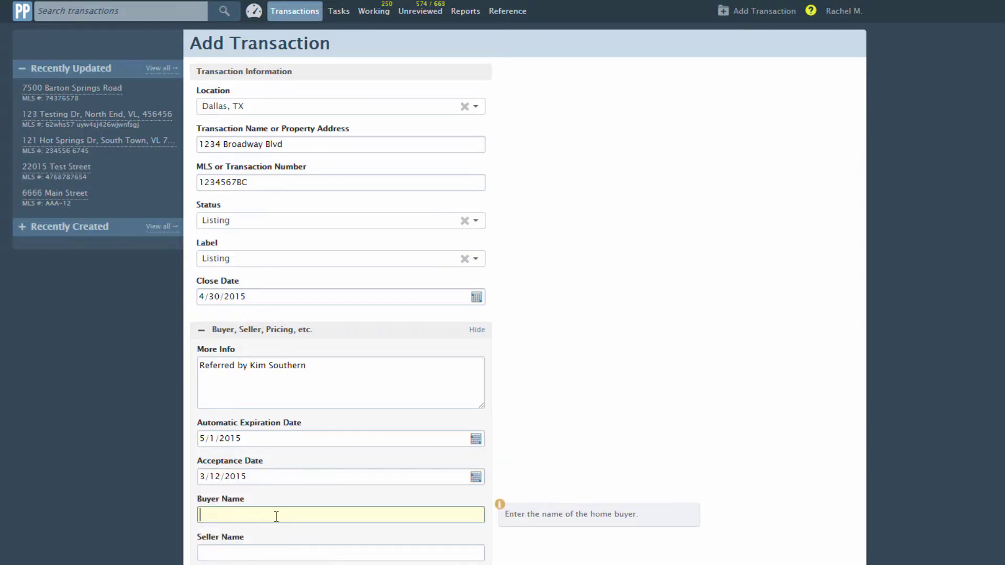
pyautogui.write('Janice Doe')
pyautogui.scroll(-5, 275, 516)
pyautogui.press('Tab')
pyautogui.click(244, 132)
pyautogui.click(228, 148)
pyautogui.press('Tab')
pyautogui.write('325000')
pyautogui.press('Tab')
pyautogui.write('7000')
pyautogui.press('Tab')
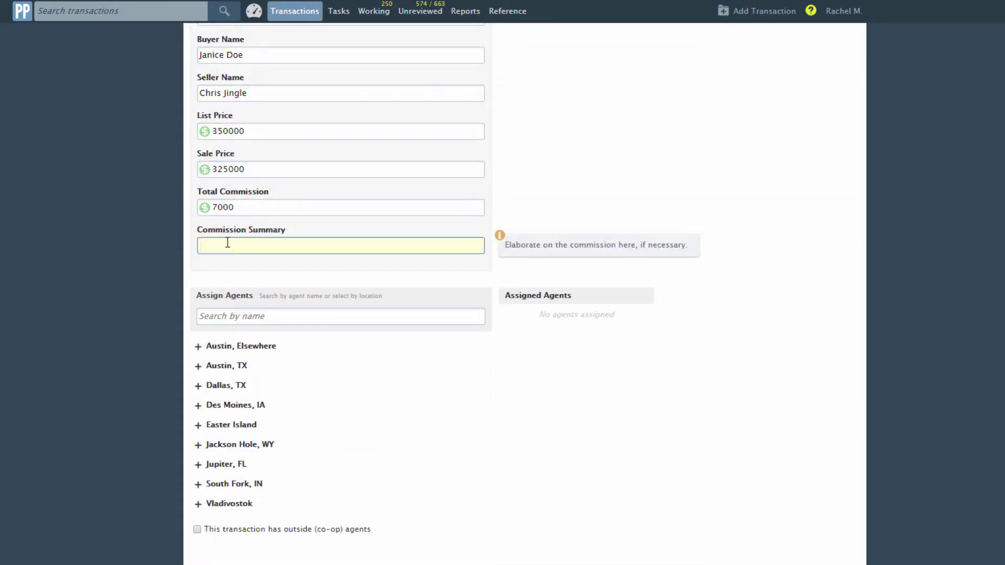
pyautogui.write("3% for Buyer's Agent")
pyautogui.scroll(-1, 286, 263)
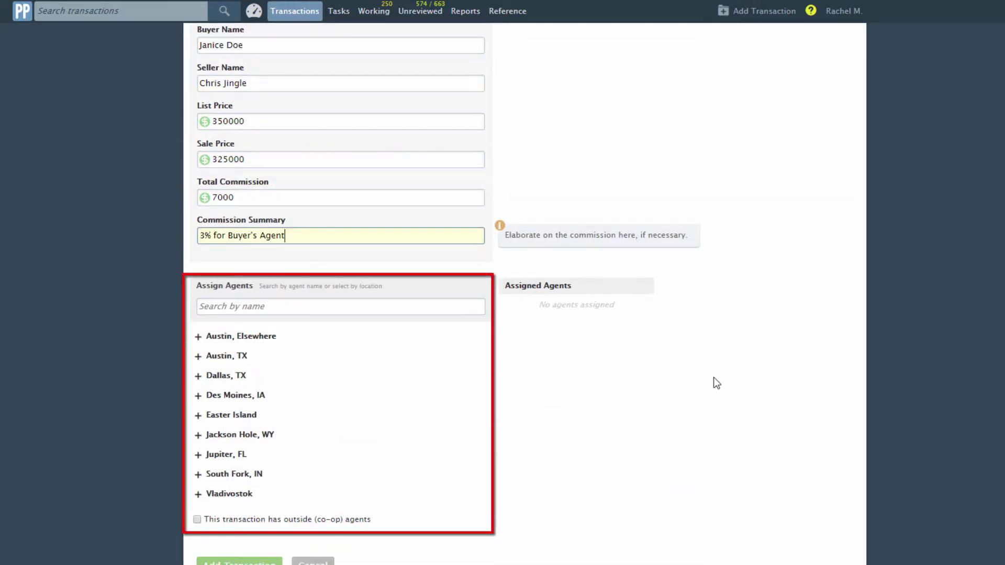
pyautogui.click(199, 379)
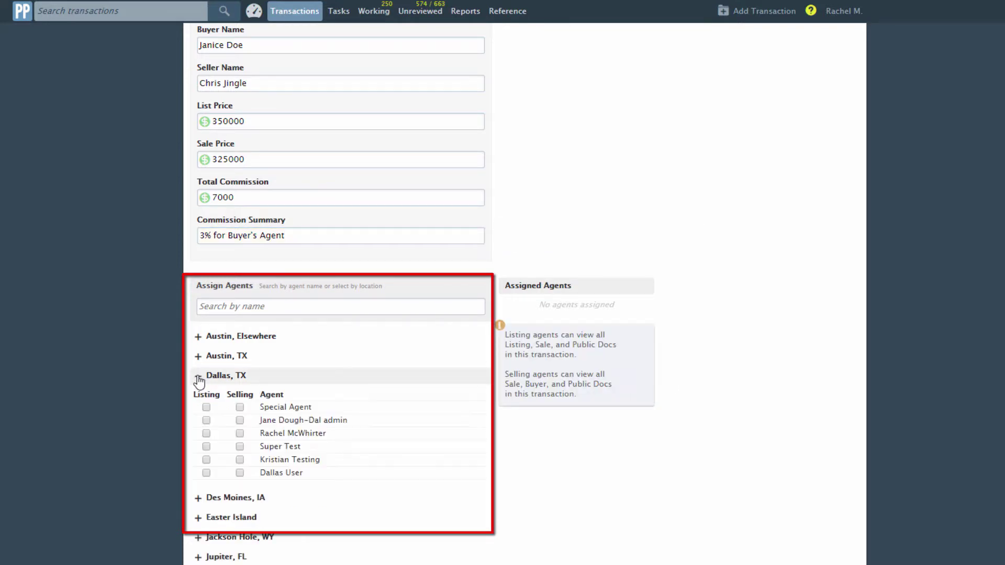
pyautogui.click(206, 433)
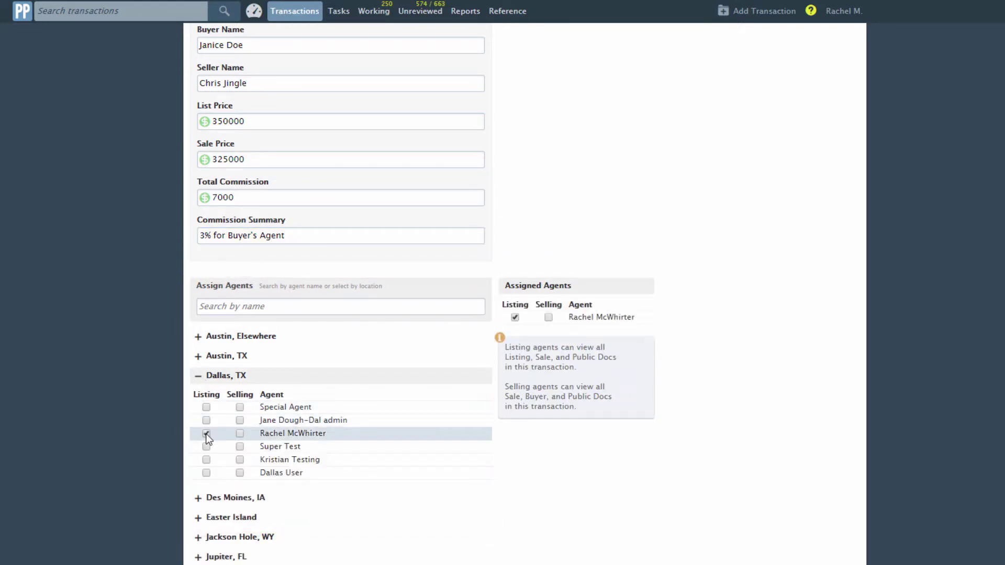
pyautogui.scroll(3, 587, 440)
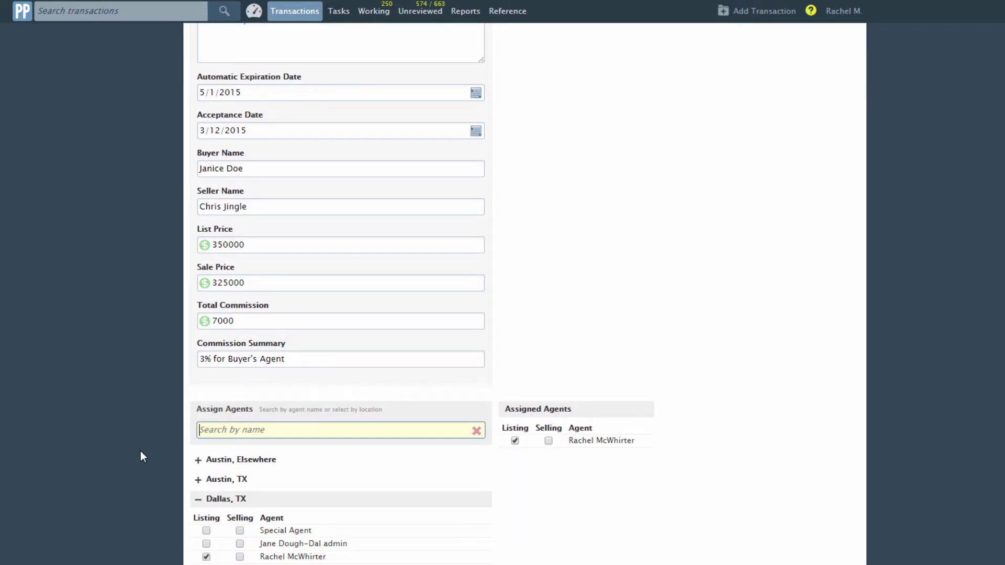
pyautogui.write('Monta')
pyautogui.click(239, 491)
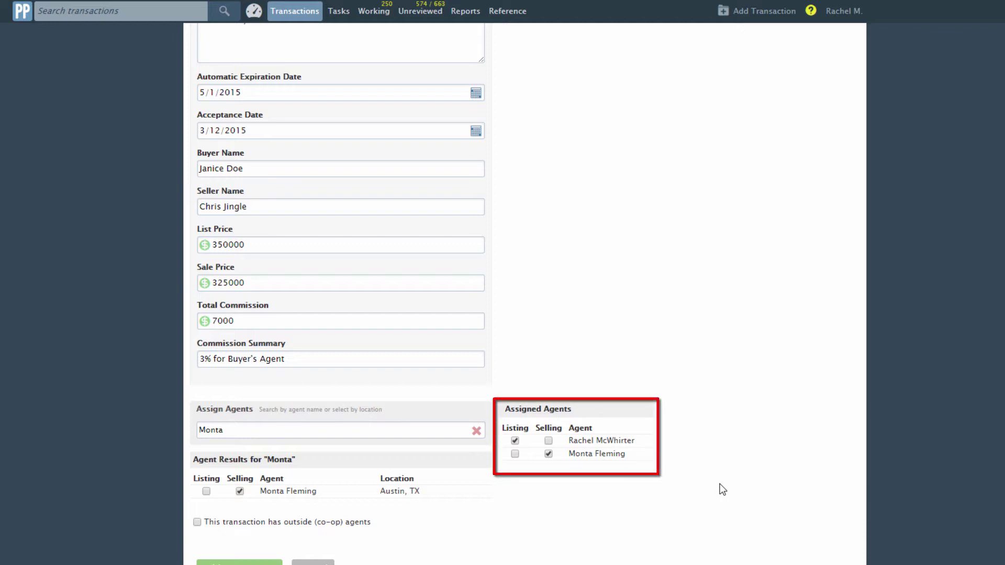
pyautogui.click(549, 455)
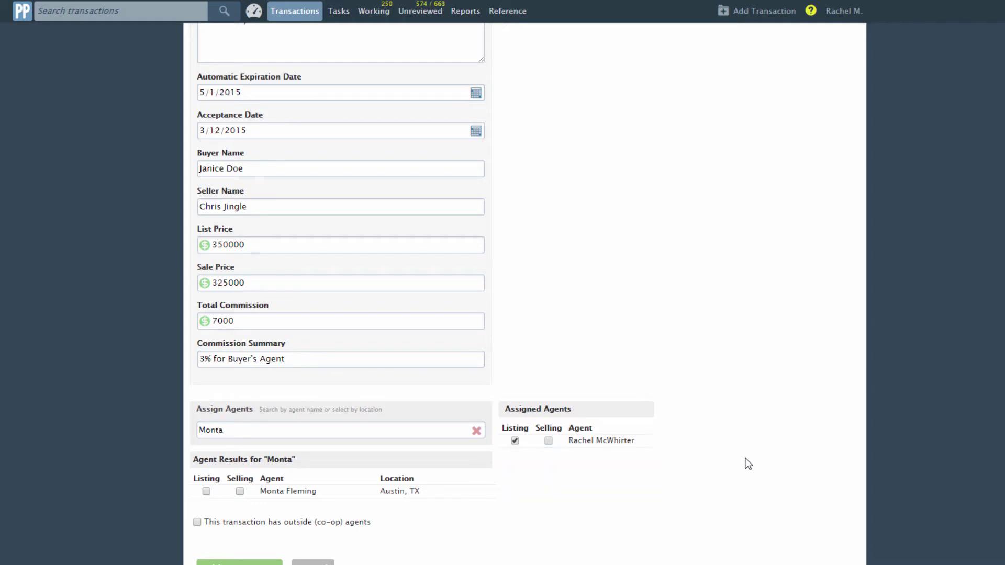
pyautogui.click(197, 522)
pyautogui.scroll(-3, 197, 523)
pyautogui.moveTo(374, 440)
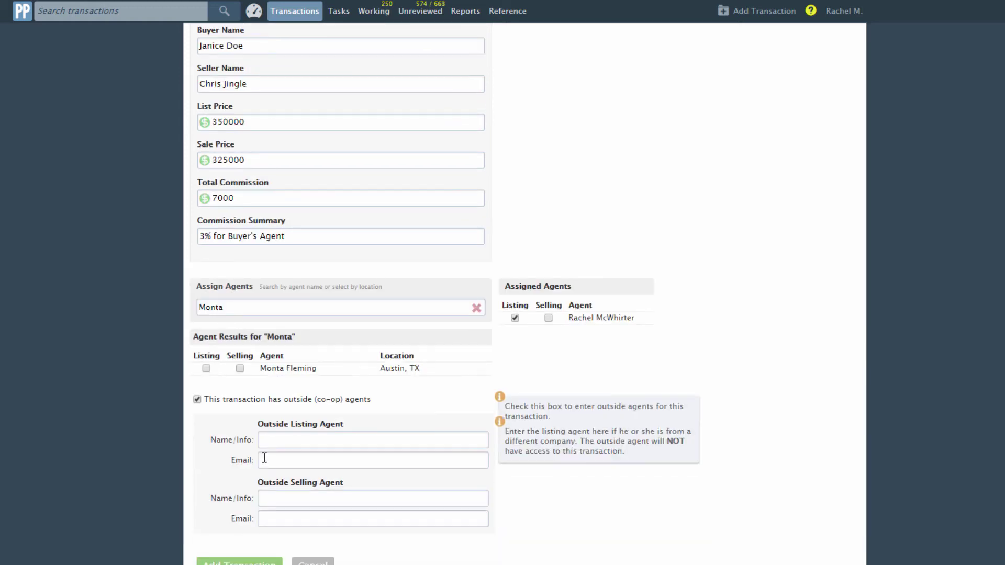
pyautogui.click(283, 498)
pyautogui.write('Kristen Smith')
pyautogui.click(282, 519)
pyautogui.write('KSmithfakeemail@fakerealty.com')
pyautogui.click(781, 478)
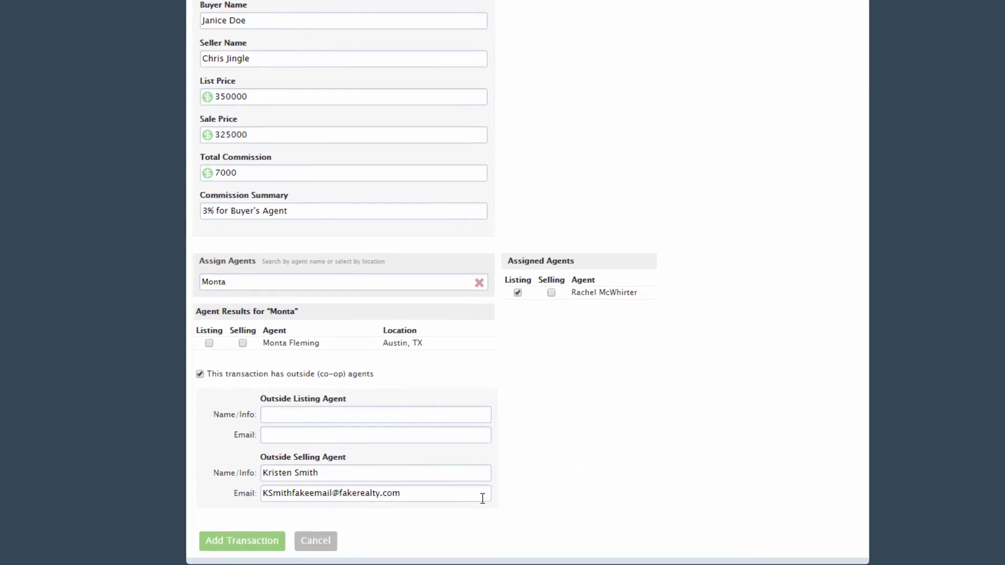
pyautogui.click(260, 544)
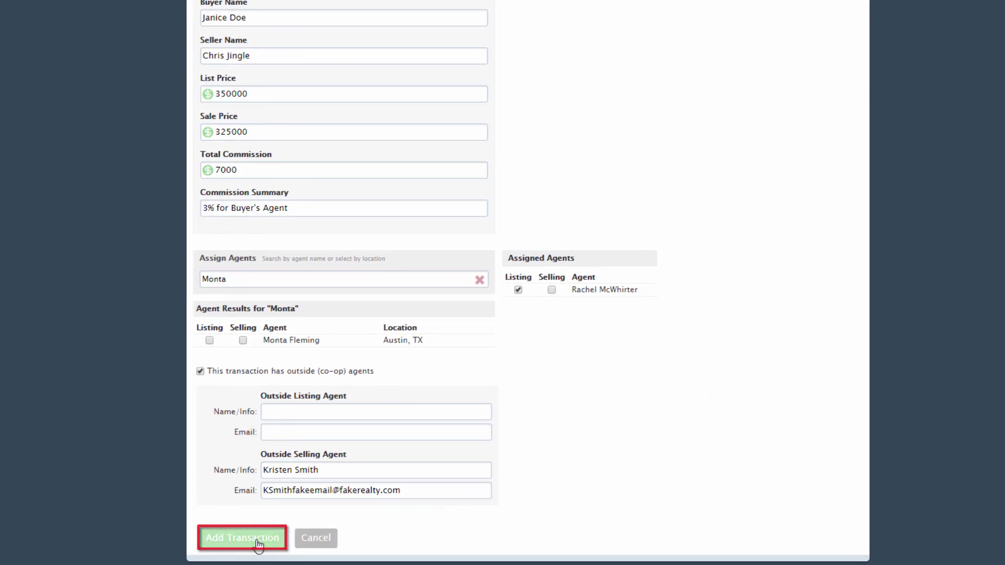